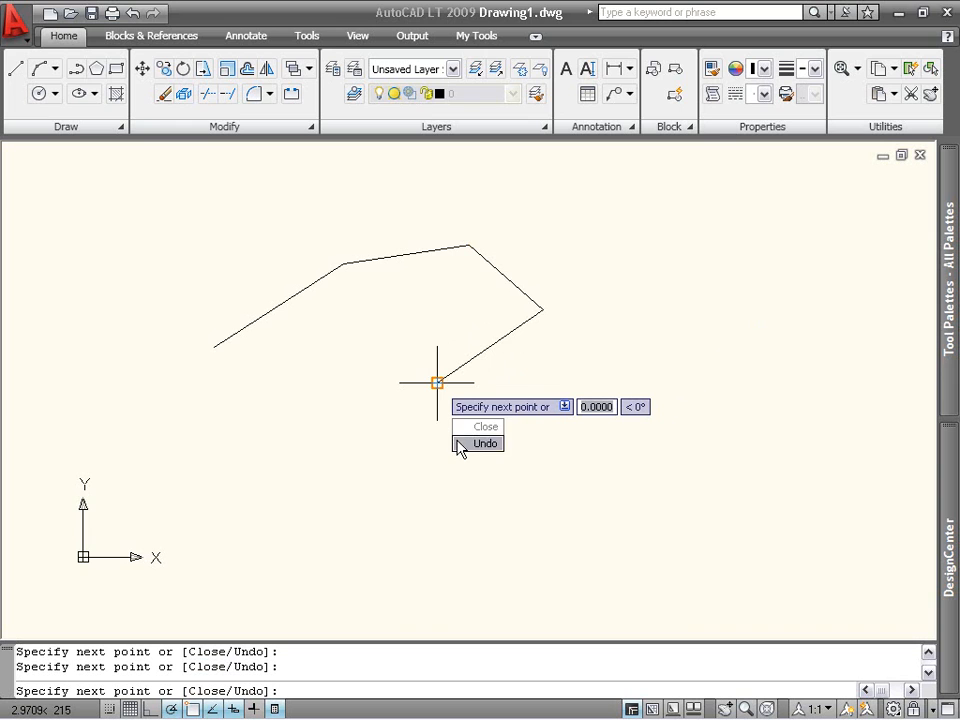
# Undo the last line segment and close the line chain back to its starting point.
pyautogui.click(461, 444)
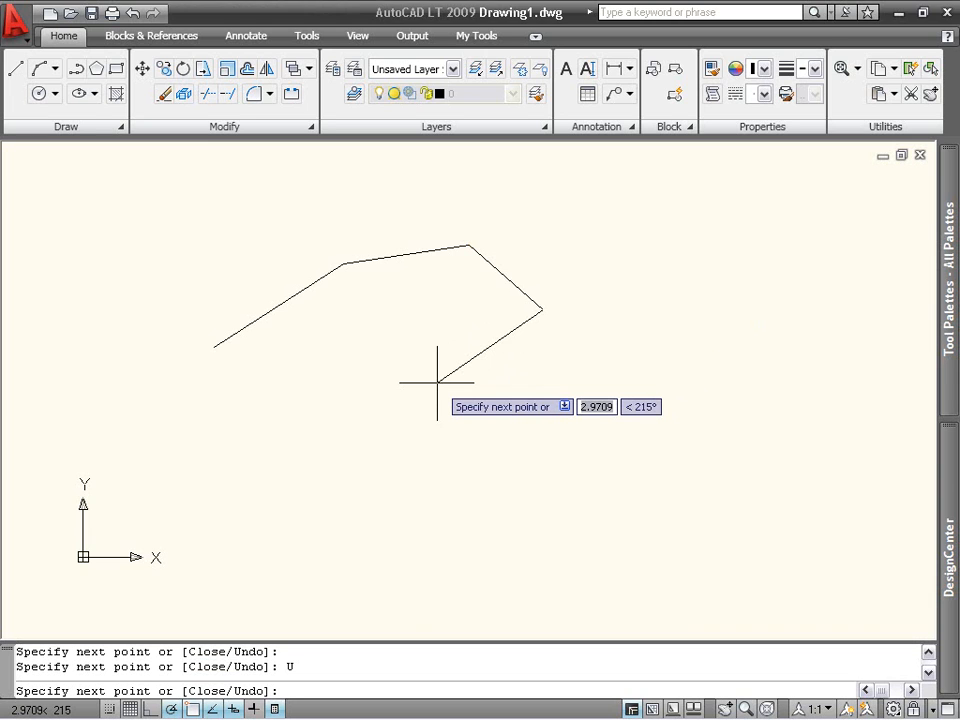
pyautogui.press('Down')
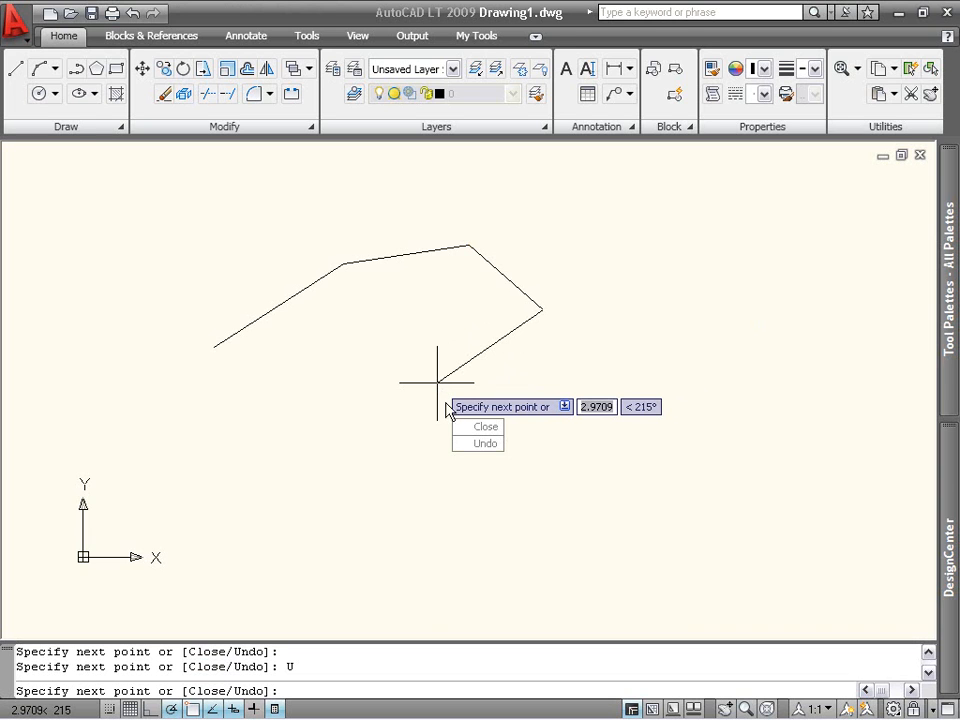
pyautogui.click(466, 427)
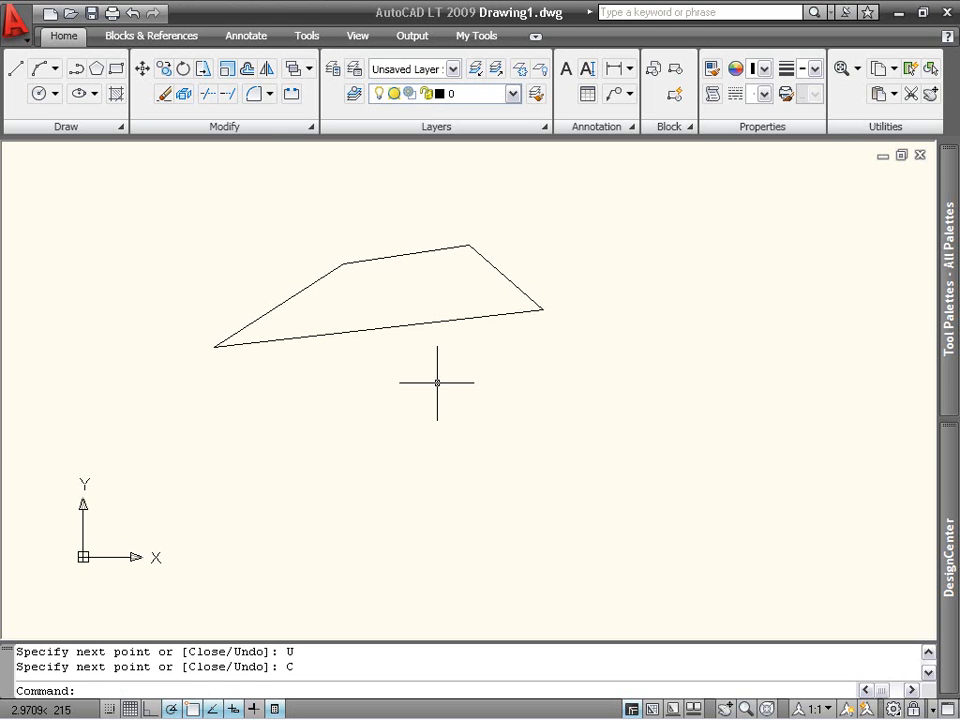
# Select the closing line and clear the four-sided line shape from the drawing.
pyautogui.click(405, 326)
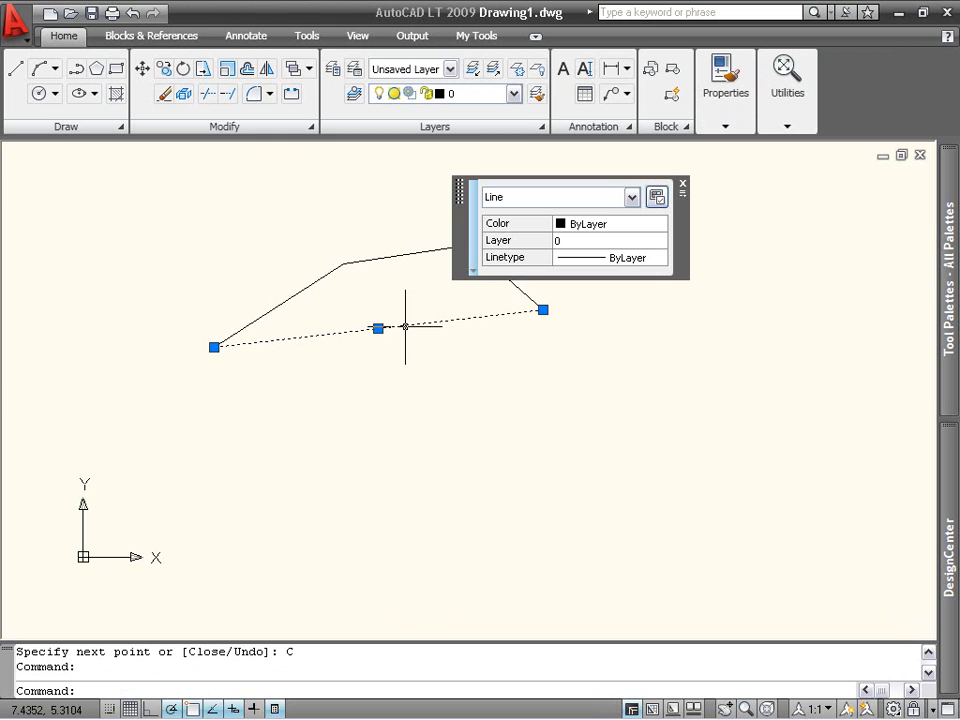
pyautogui.press('Delete')
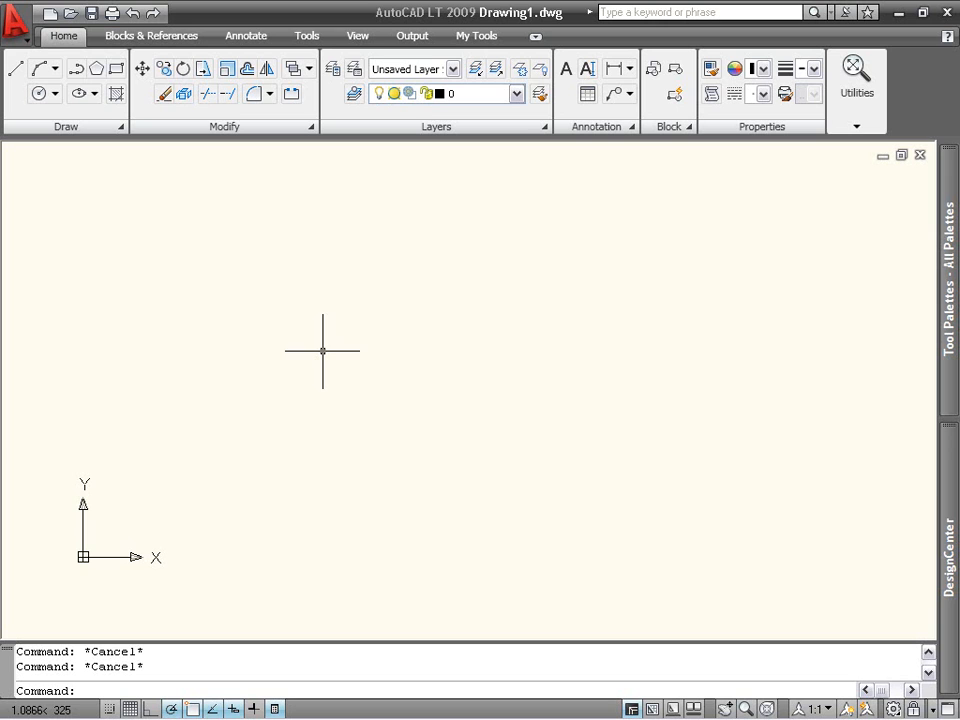
# Start a polyline with three thin stepped segments running vertically up, horizontally right and vertically up.
pyautogui.click(77, 70)
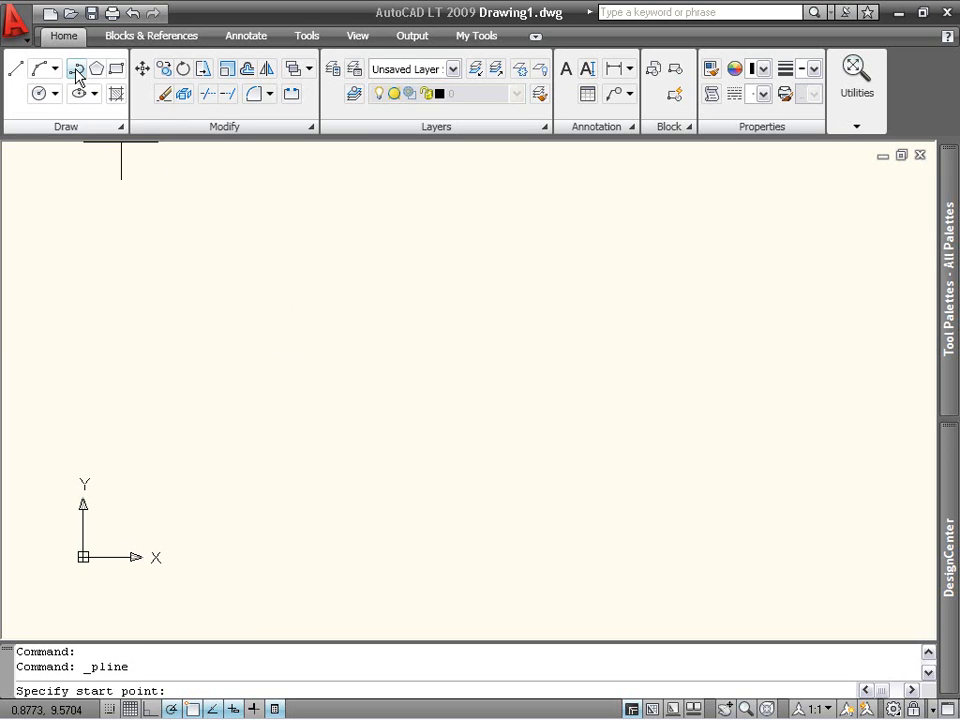
pyautogui.click(264, 422)
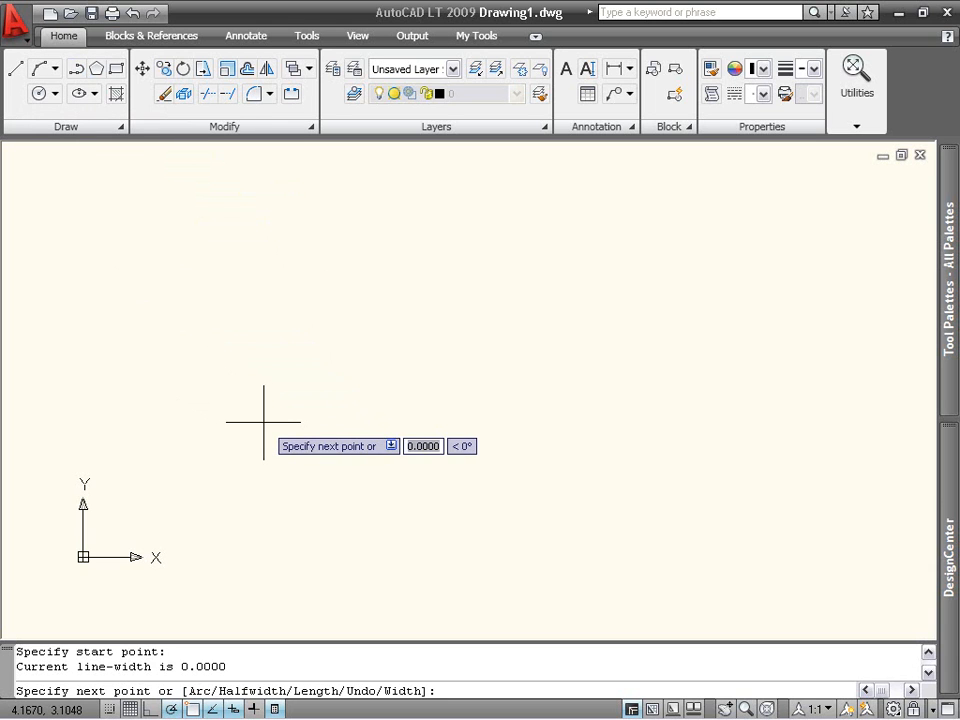
pyautogui.click(264, 334)
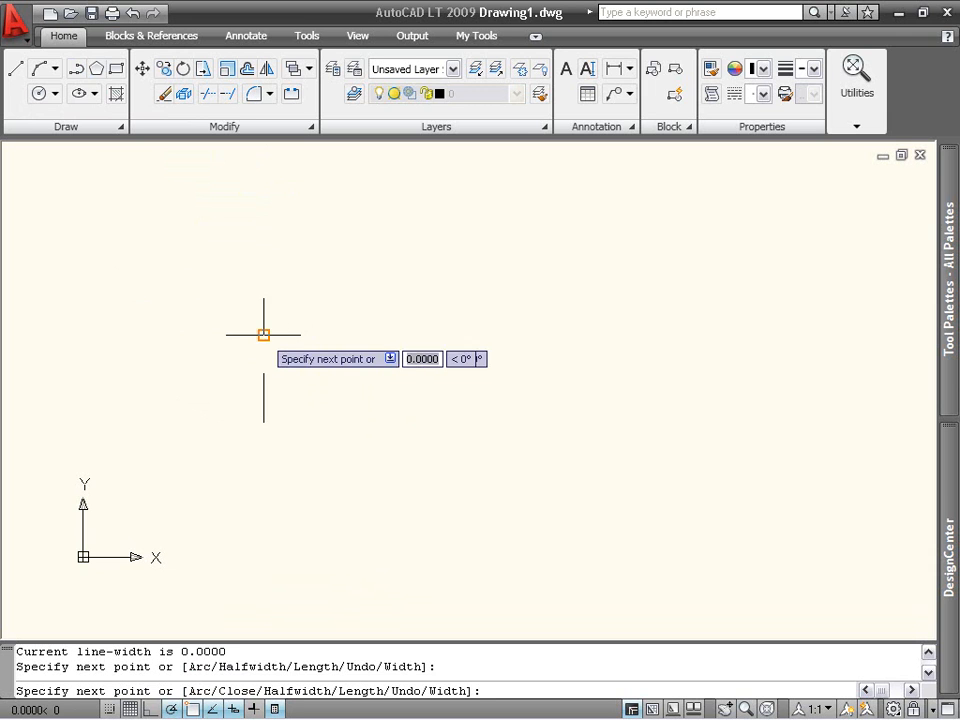
pyautogui.click(386, 334)
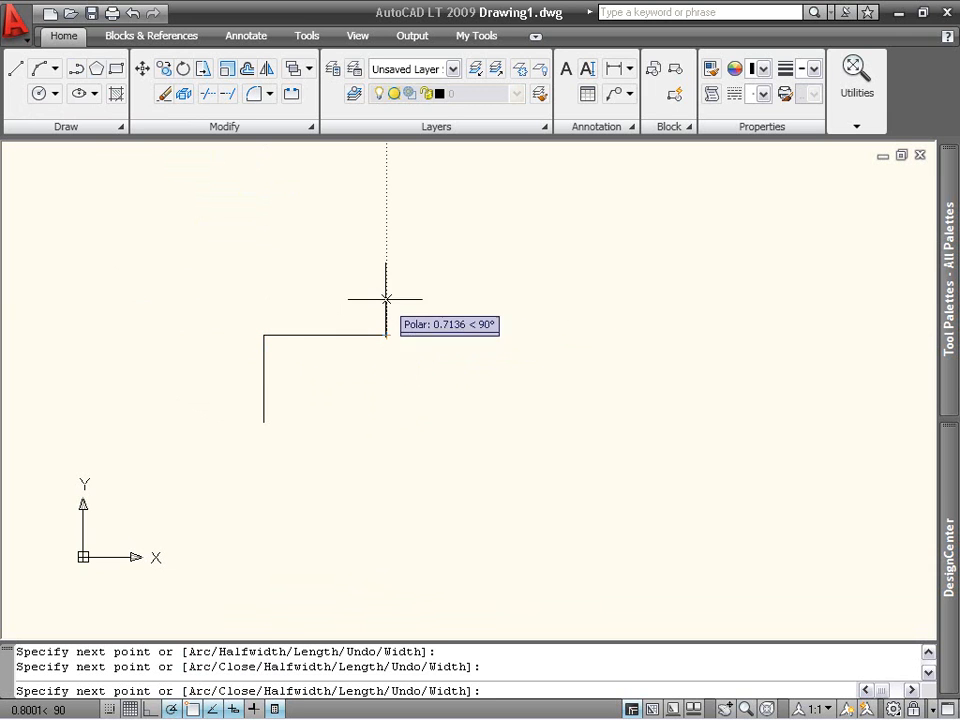
pyautogui.click(386, 264)
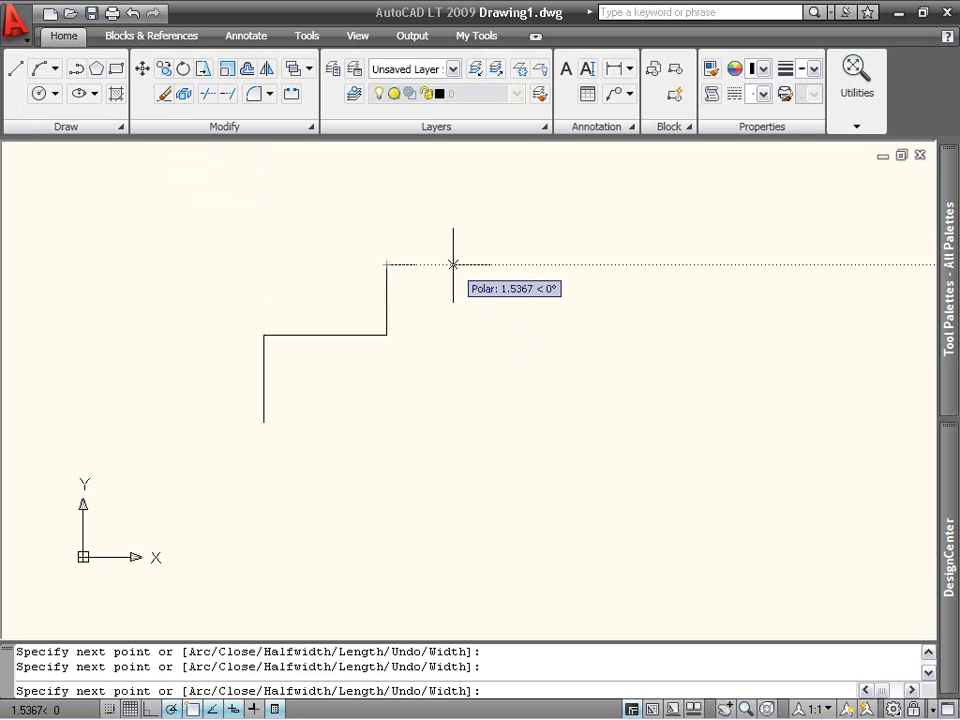
# Set the polyline width to start at 0 and end at .25, and add a tapered segment running right and slightly downward.
pyautogui.press('Down')
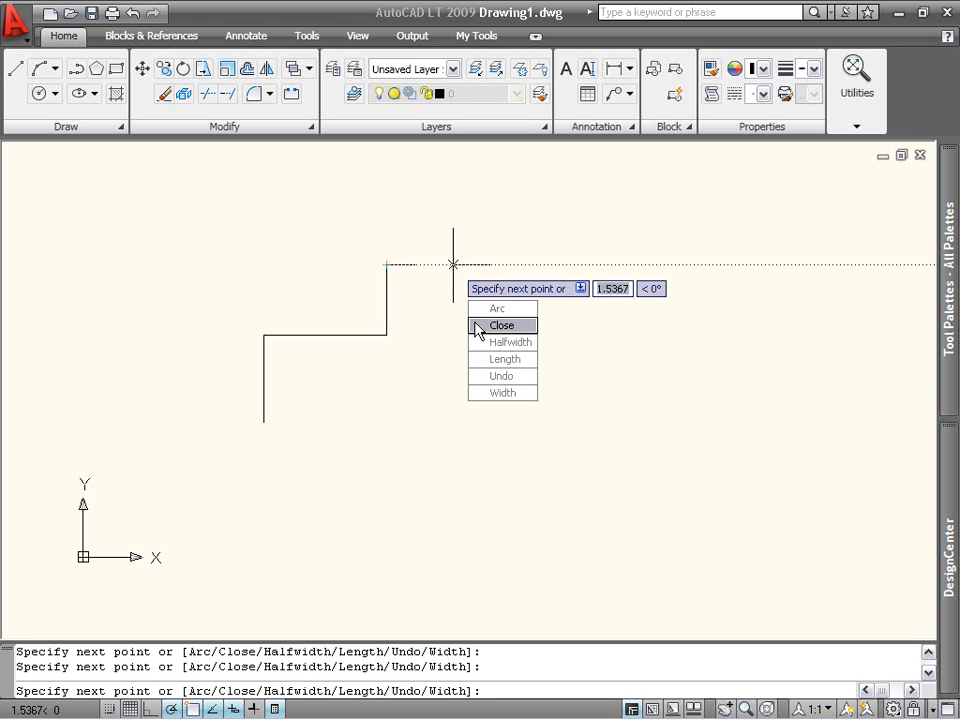
pyautogui.click(477, 394)
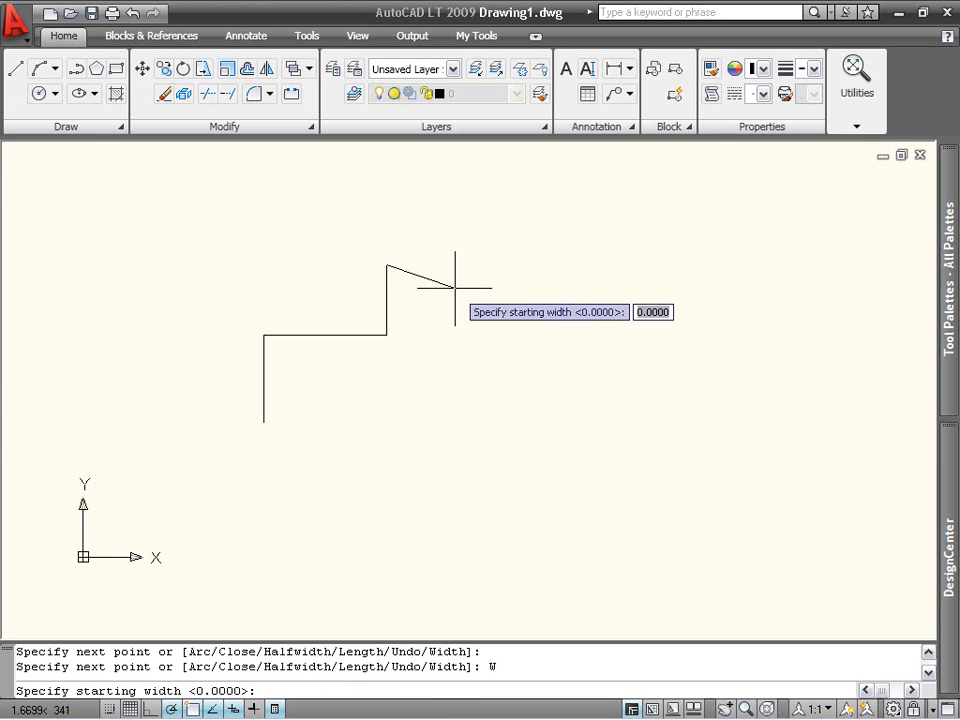
pyautogui.press('Return')
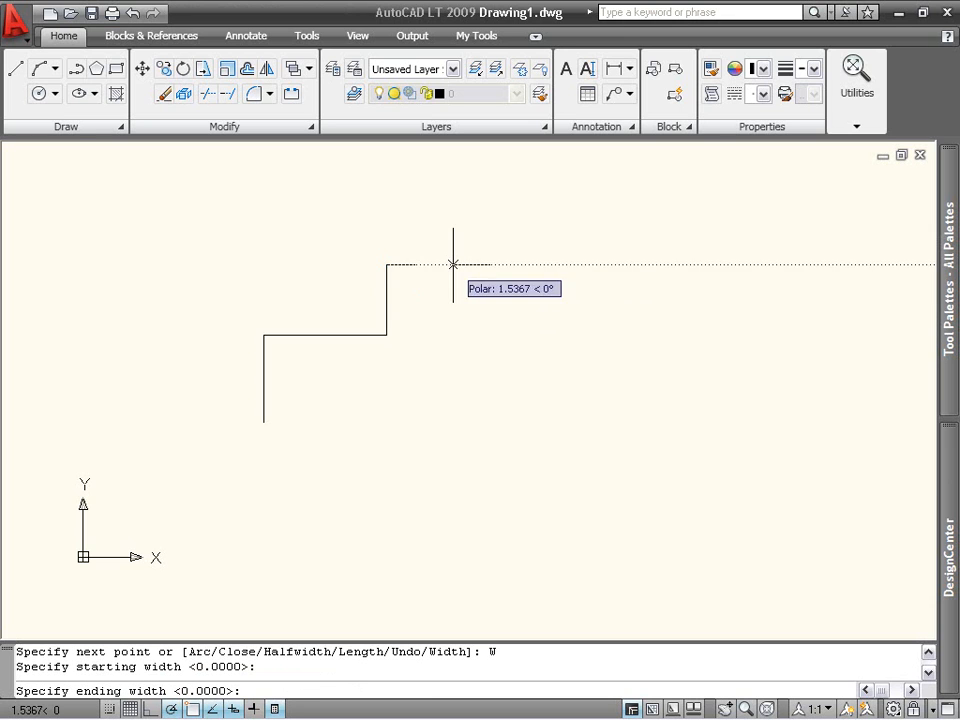
pyautogui.write('.25')
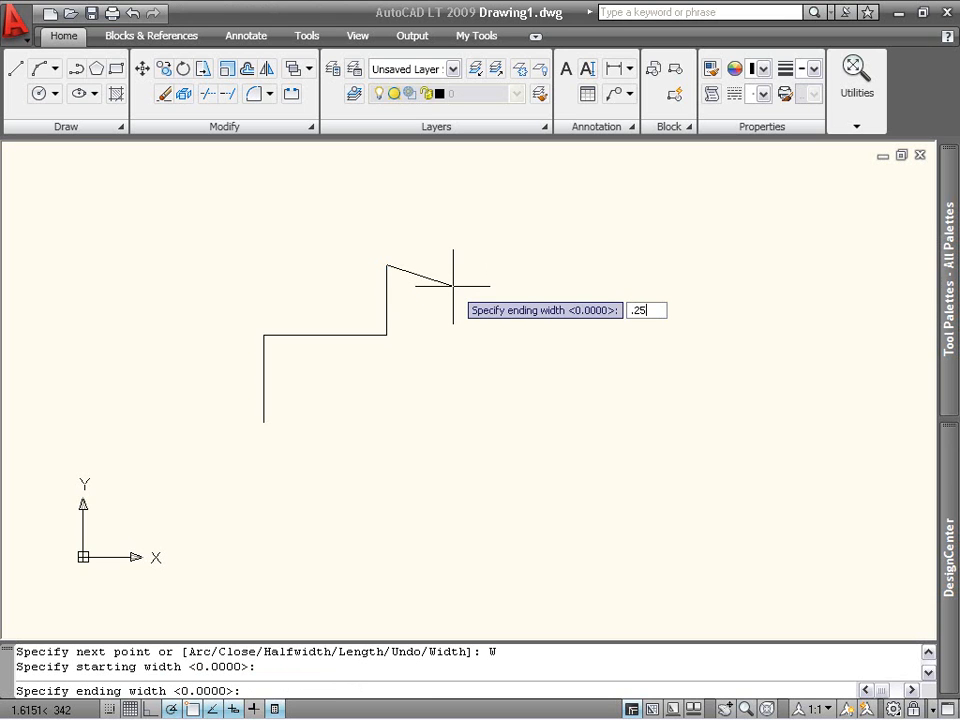
pyautogui.press('Return')
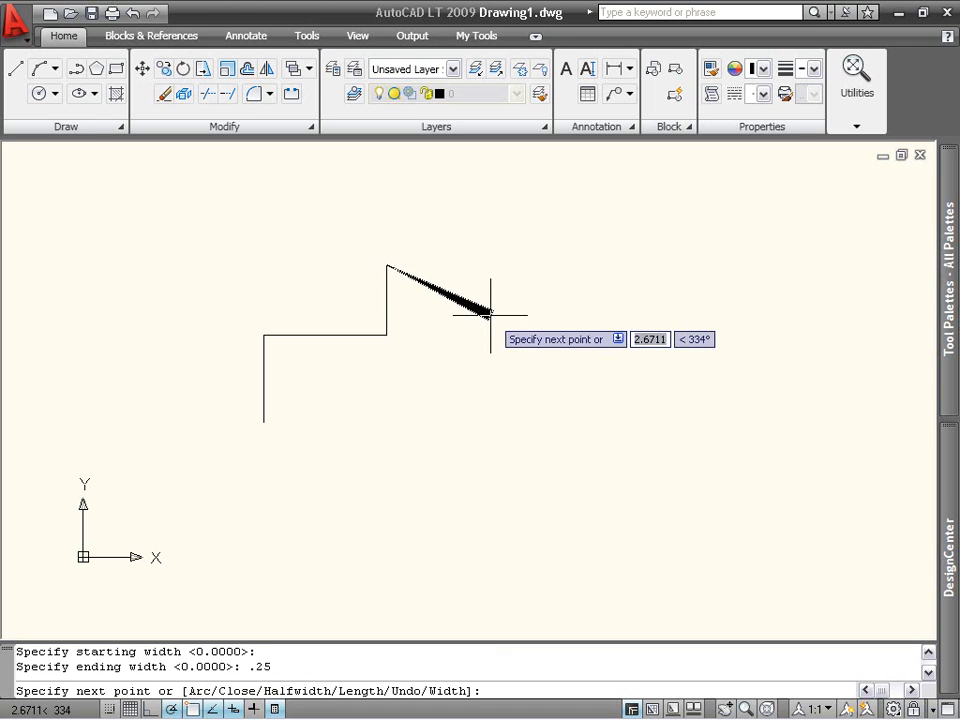
pyautogui.click(574, 290)
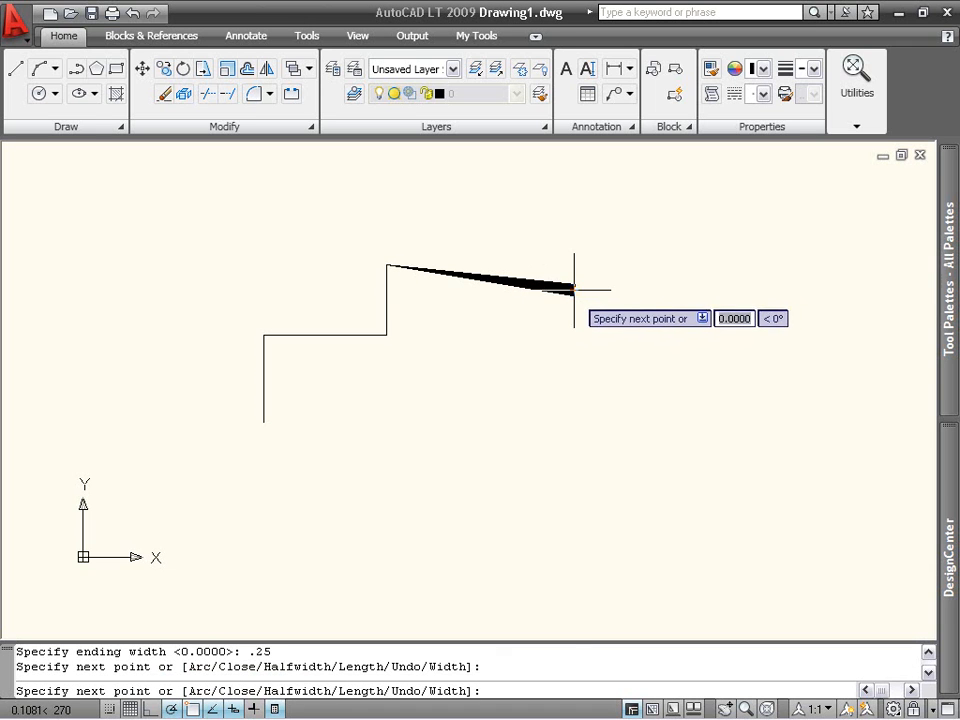
# Add three thick polyline segments running straight down, diagonally down-left at 225°, and horizontally left.
pyautogui.click(574, 363)
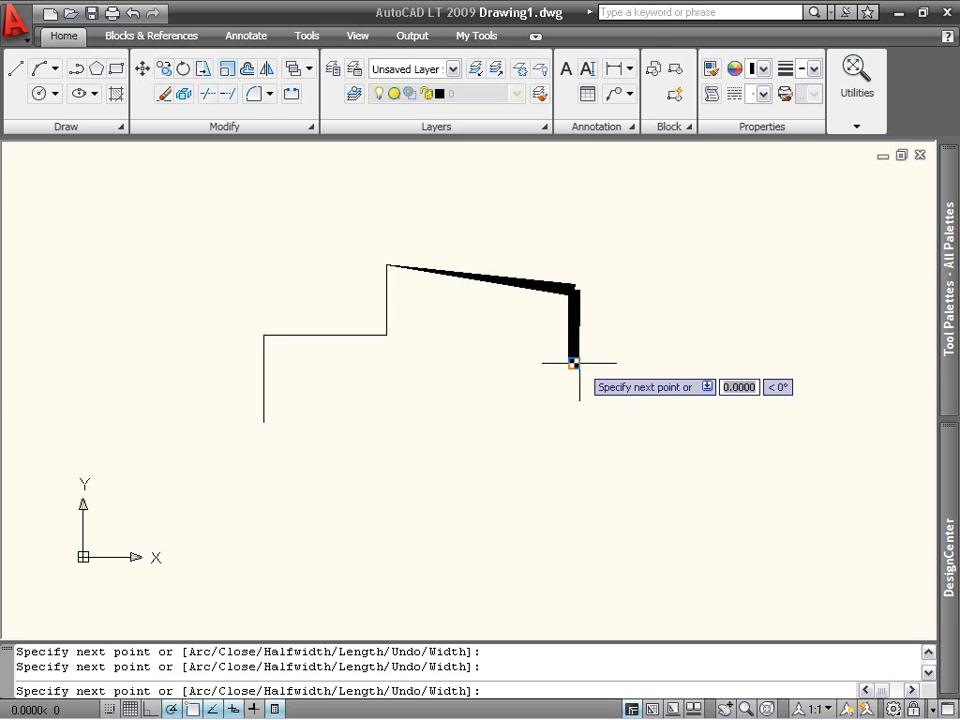
pyautogui.click(520, 415)
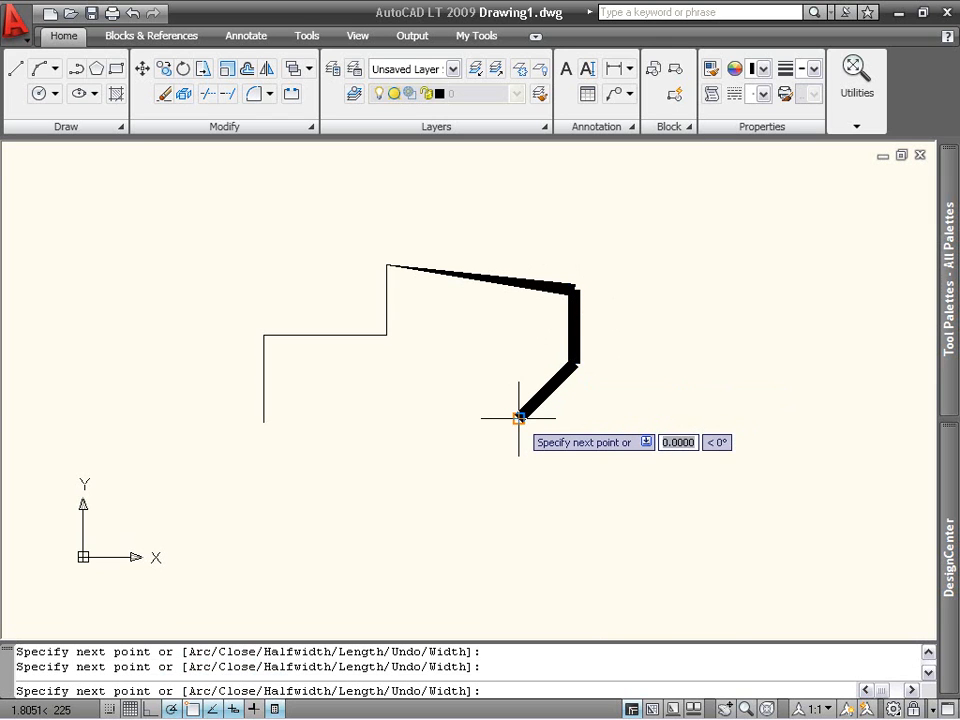
pyautogui.click(431, 418)
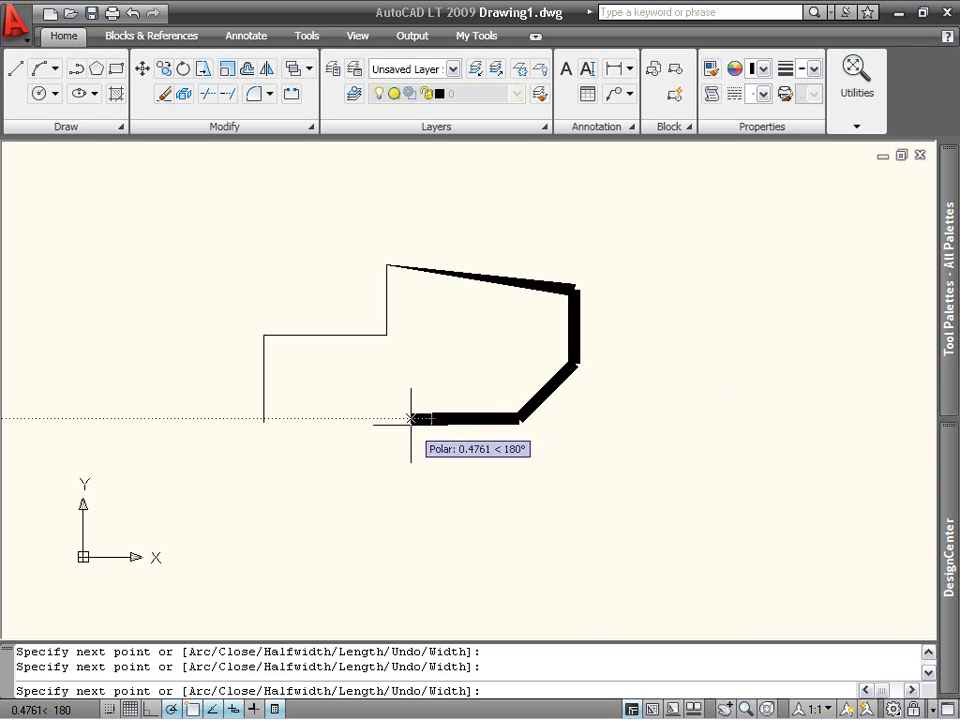
# Switch the polyline to Arc mode and add two tangent arcs that curve into an open hook below the horizontal segment.
pyautogui.press('Down')
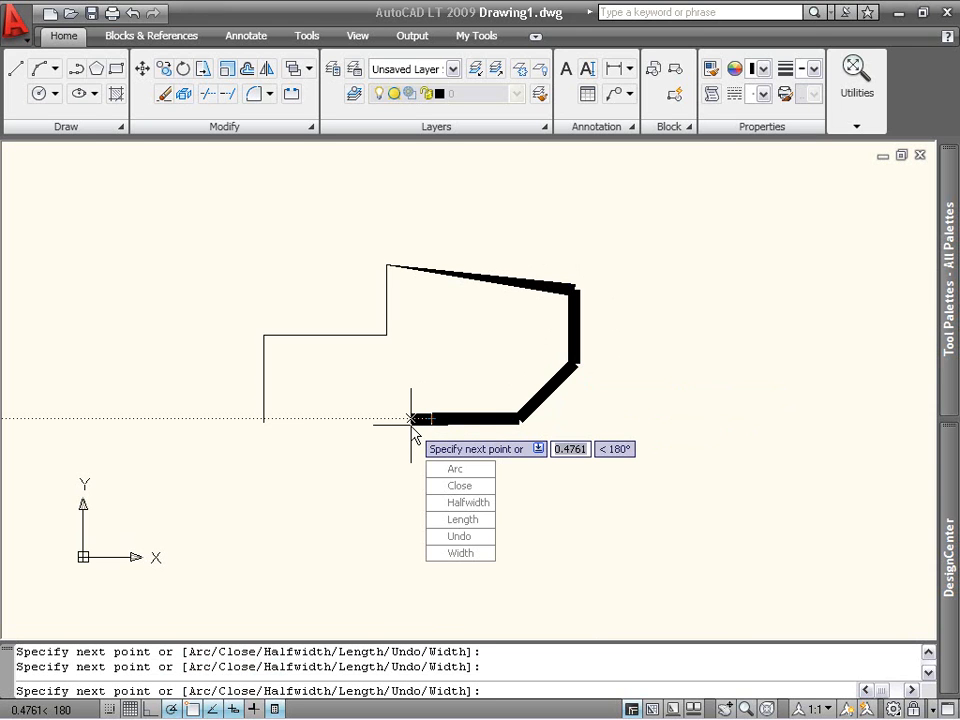
pyautogui.click(443, 471)
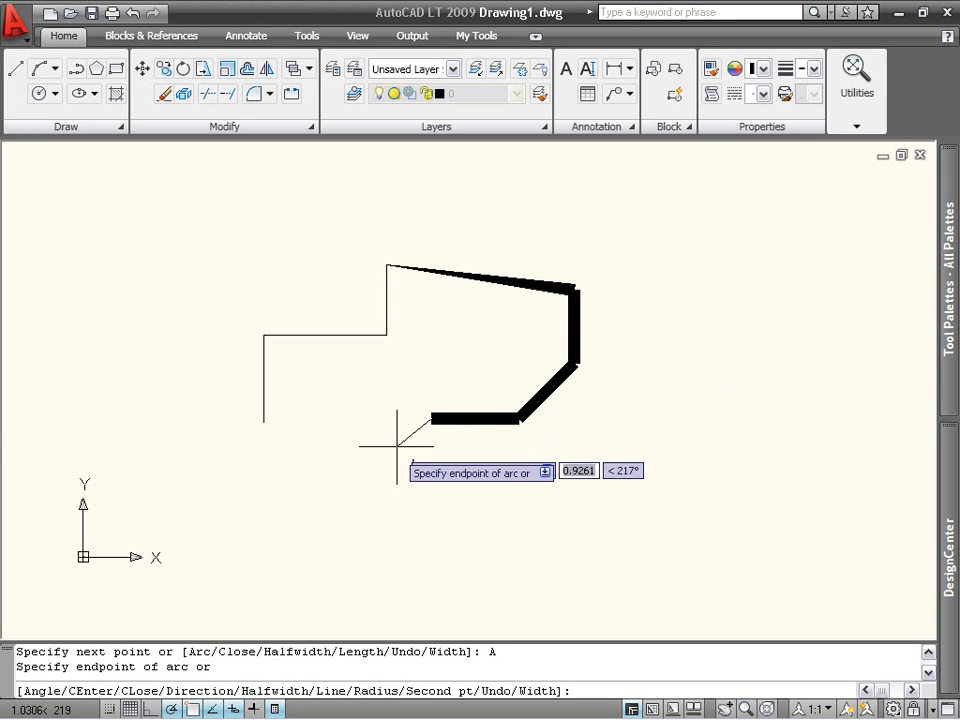
pyautogui.click(368, 490)
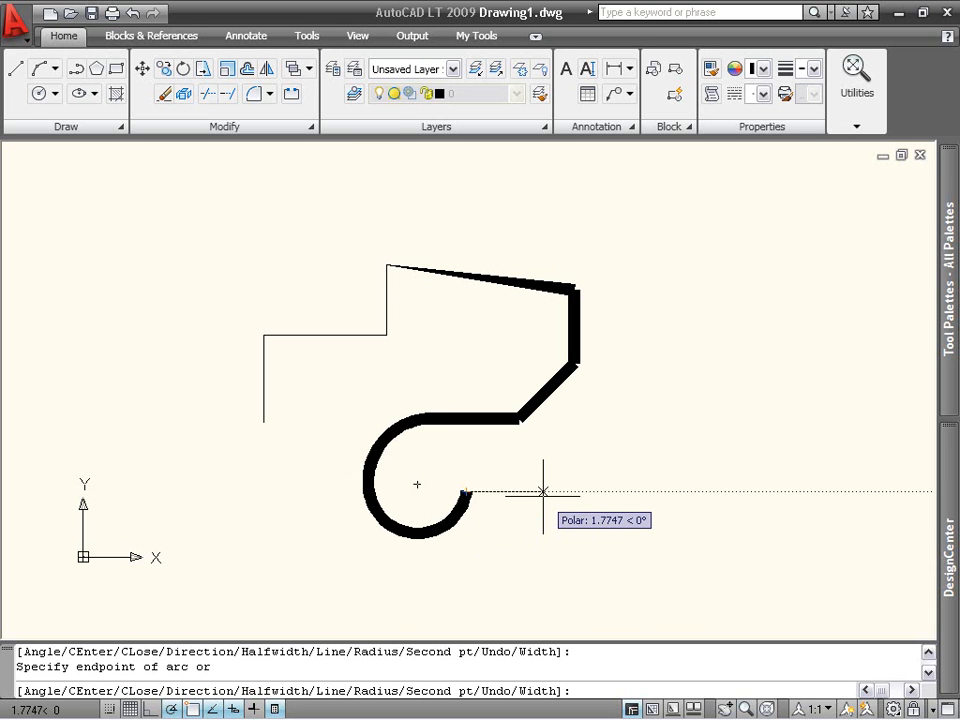
# Return the polyline to Line mode, add a straight segment of length .5 continuing from the arc, and end the polyline.
pyautogui.press('Down')
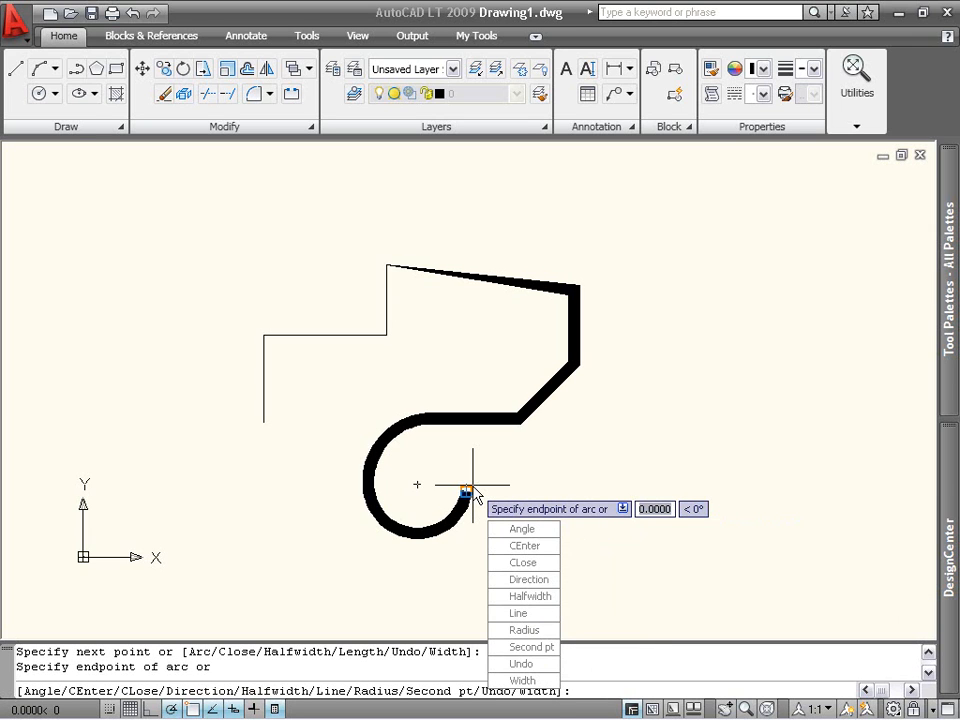
pyautogui.click(495, 614)
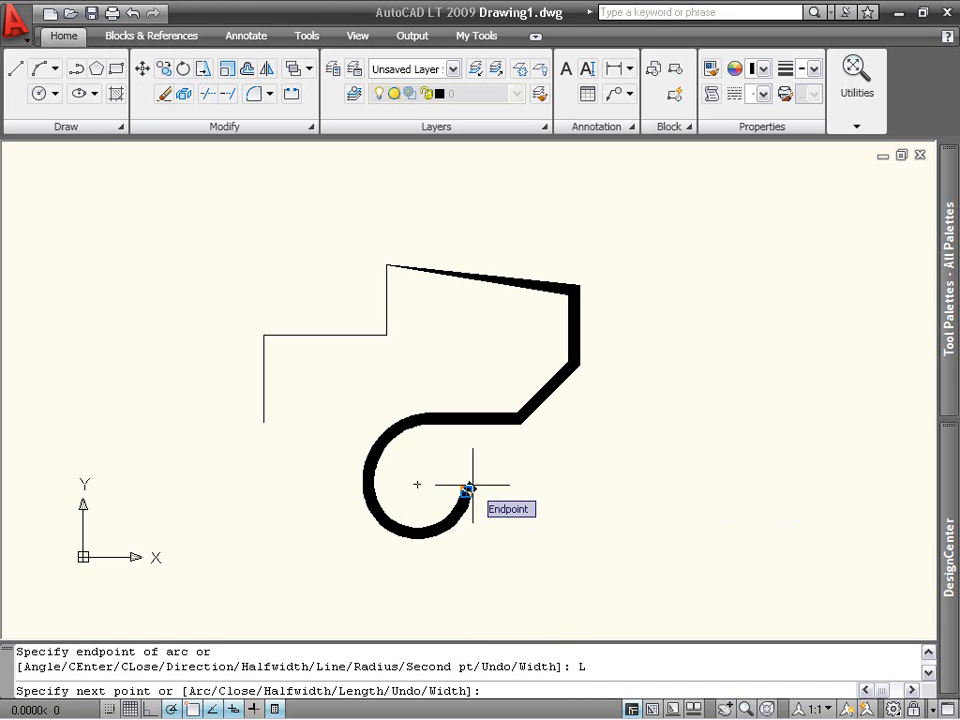
pyautogui.press('Down')
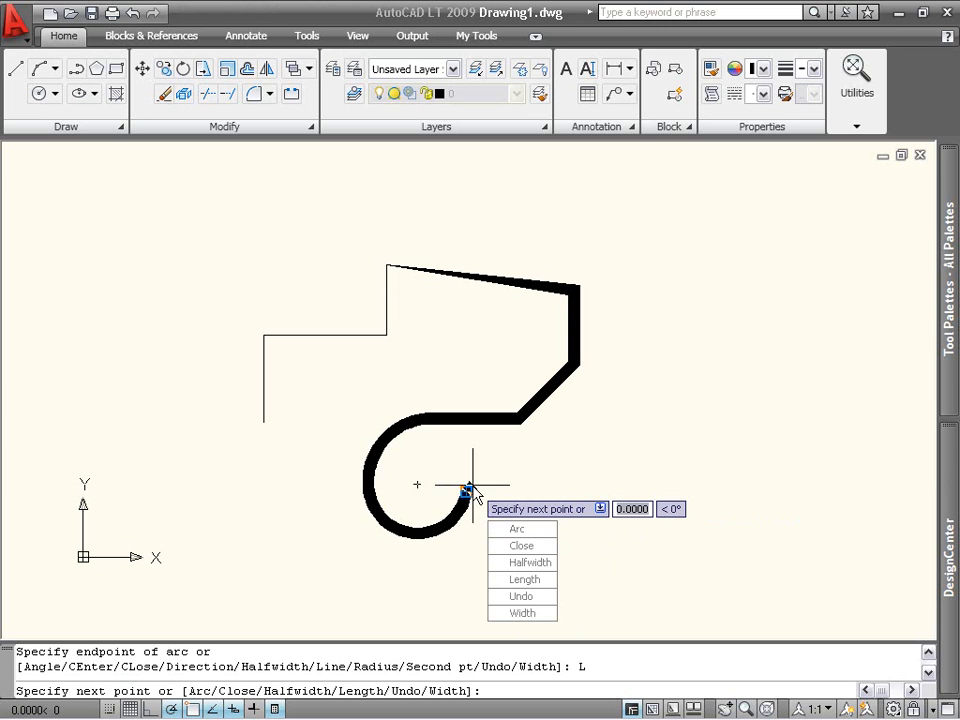
pyautogui.click(502, 580)
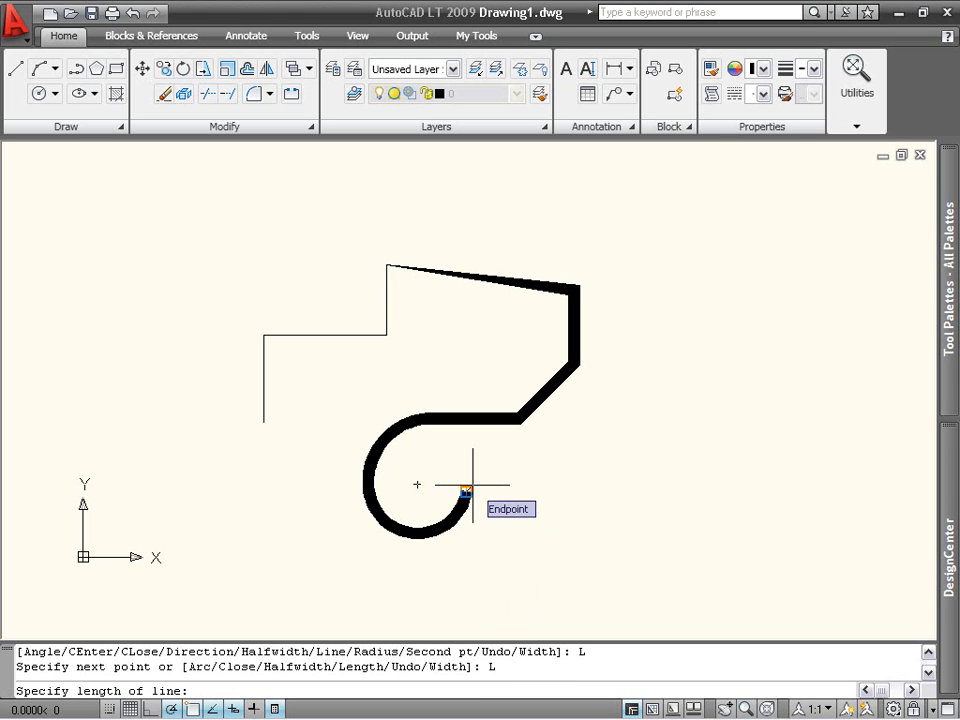
pyautogui.write('.5')
pyautogui.press('Return')
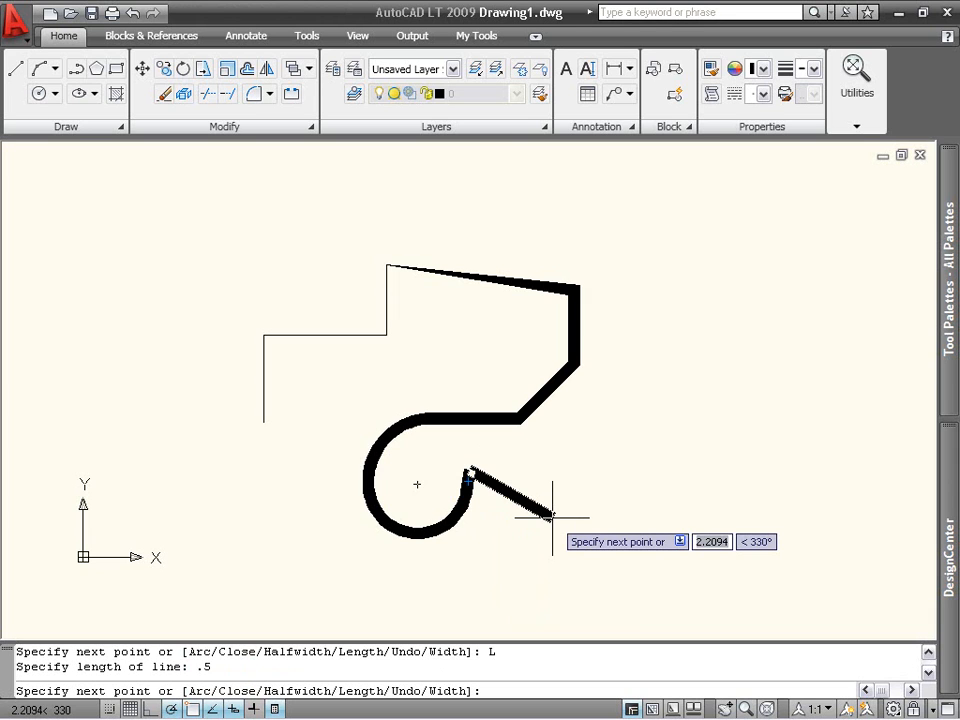
pyautogui.rightClick(552, 517)
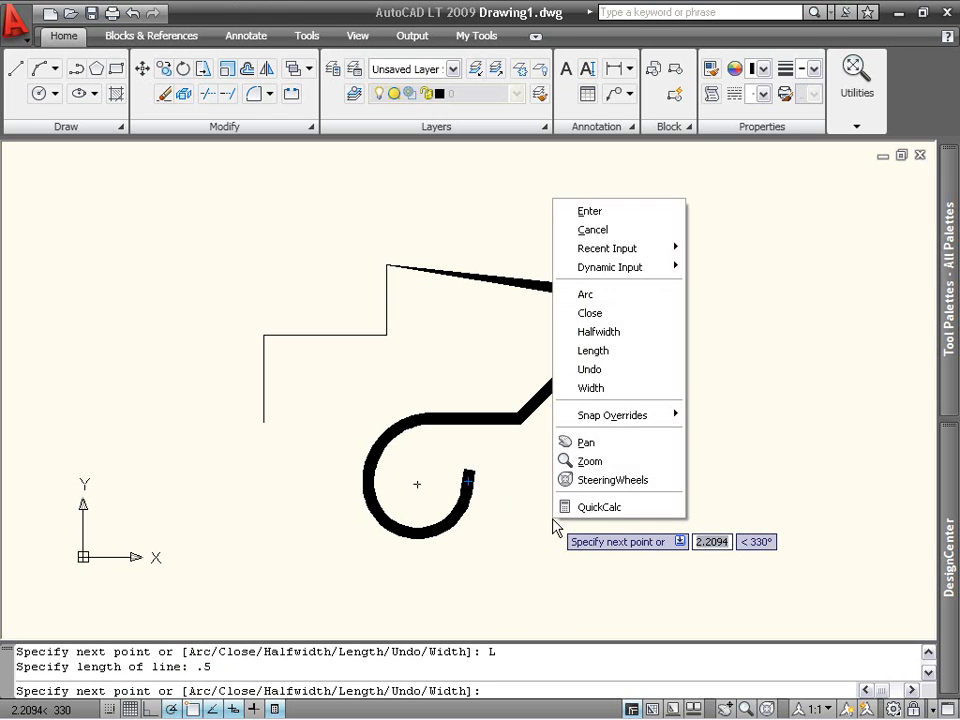
pyautogui.click(586, 211)
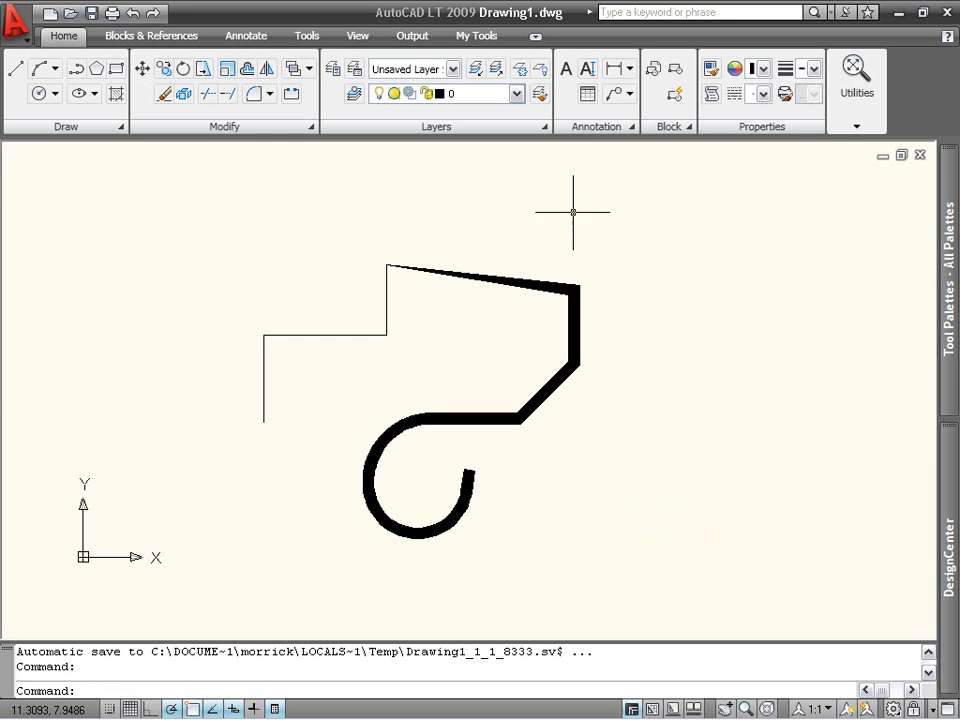
# Select the whole polyline by its tapered segment.
pyautogui.click(538, 280)
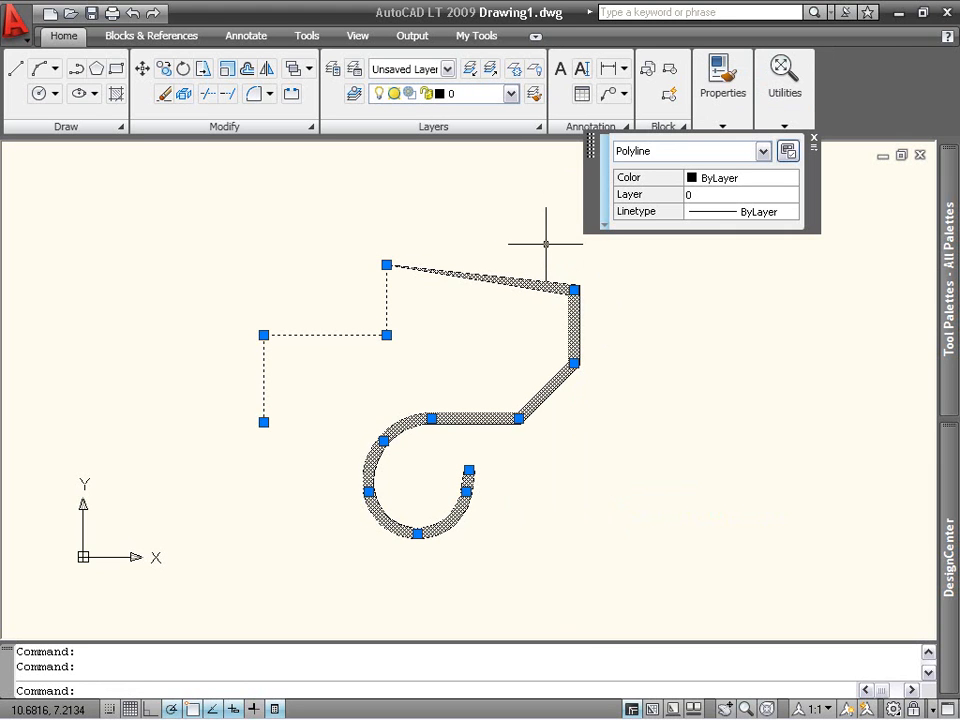